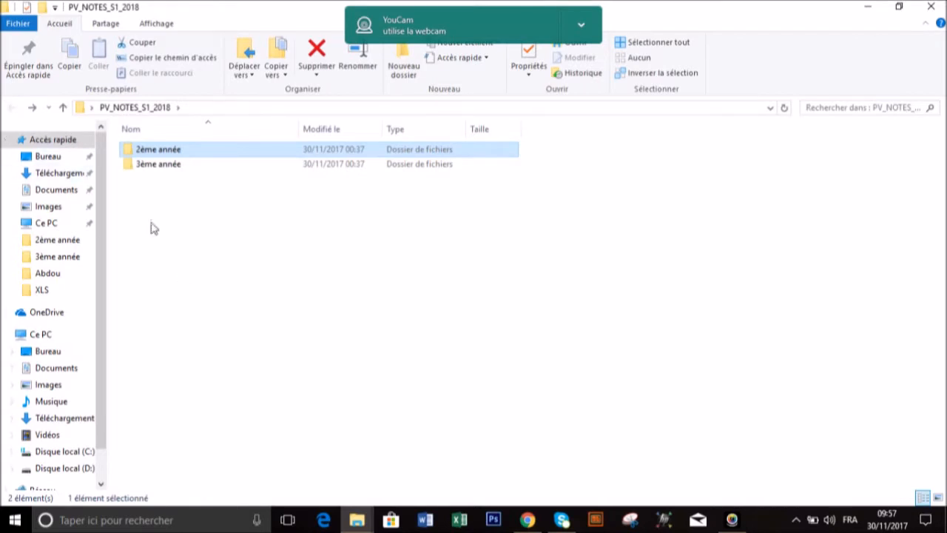
Open the 02_MKG_G1 workbook from the 2ème année folder and look over its 2MKG1 and Source sheets
{"action": "double_click", "coordinate": [154, 153]}
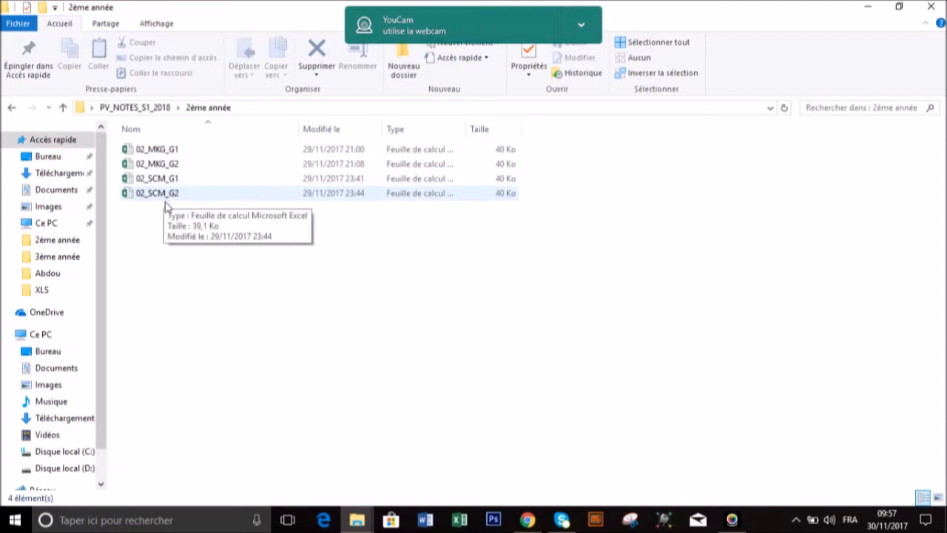
{"action": "left_click", "coordinate": [160, 153]}
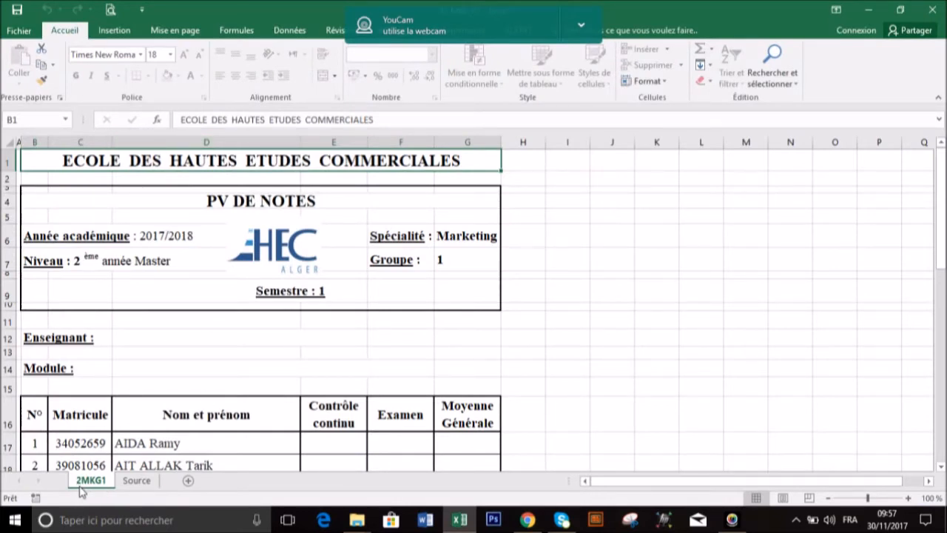
{"action": "left_click", "coordinate": [135, 482]}
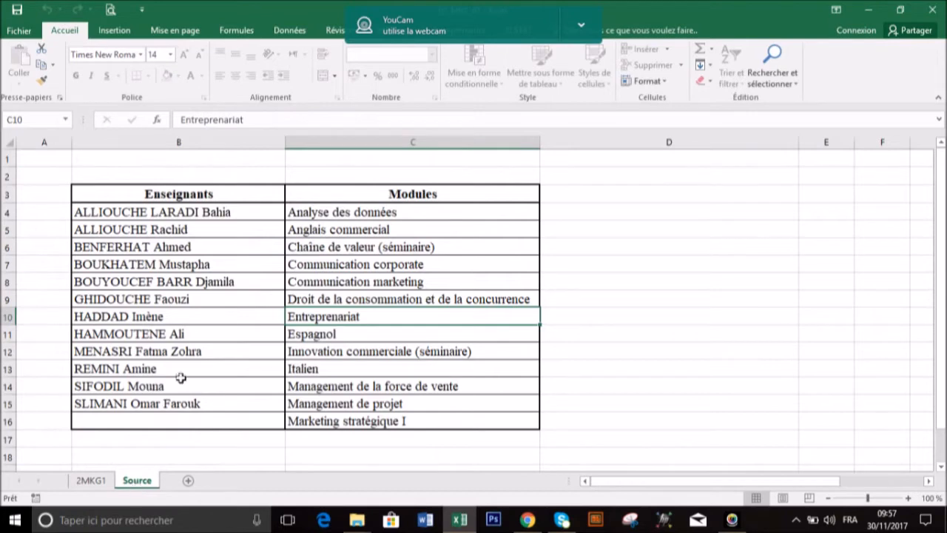
{"action": "left_click", "coordinate": [89, 482]}
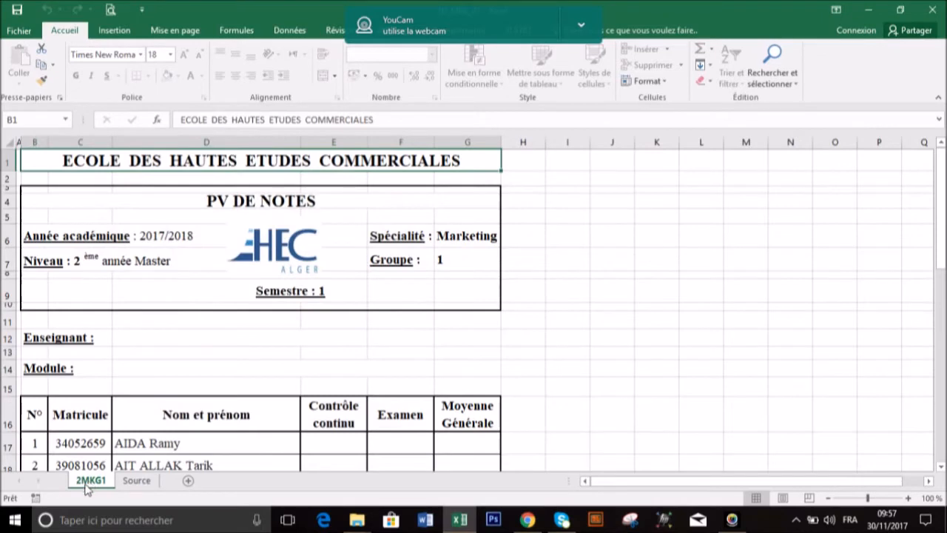
{"action": "left_click", "coordinate": [137, 481]}
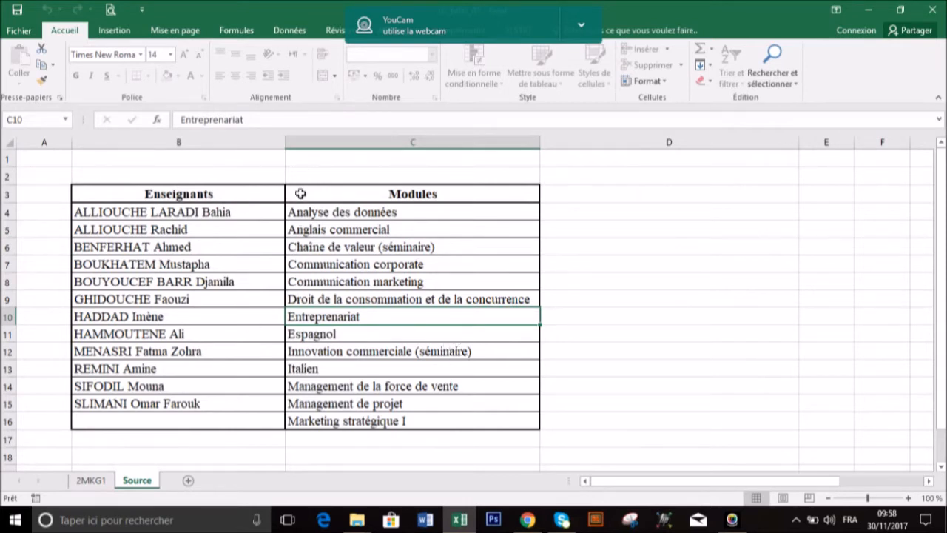
Try to edit cells in and above the Enseignants and Modules table on the Source sheet, including cells B8, B9 and C9
{"action": "left_click", "coordinate": [299, 175]}
{"action": "double_click", "coordinate": [298, 175]}
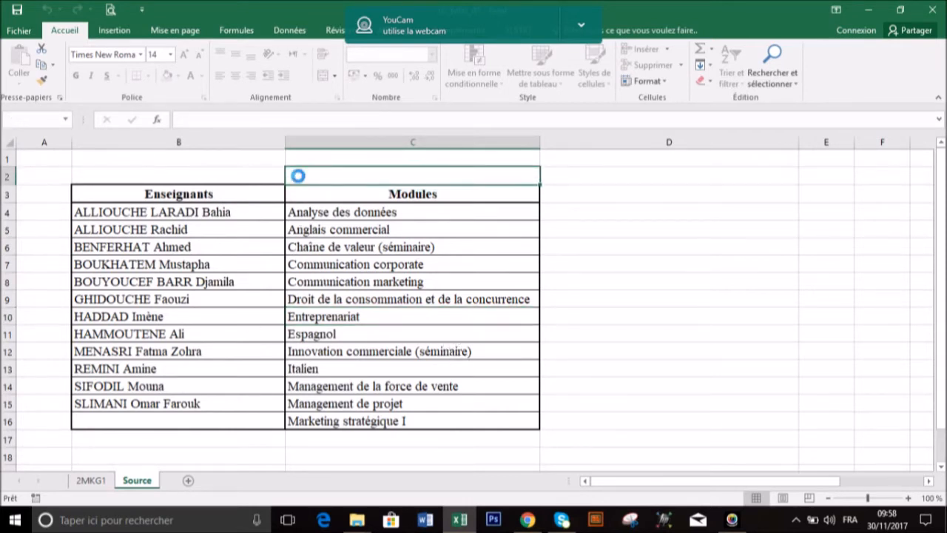
{"action": "left_click", "coordinate": [493, 298]}
{"action": "left_click", "coordinate": [273, 283]}
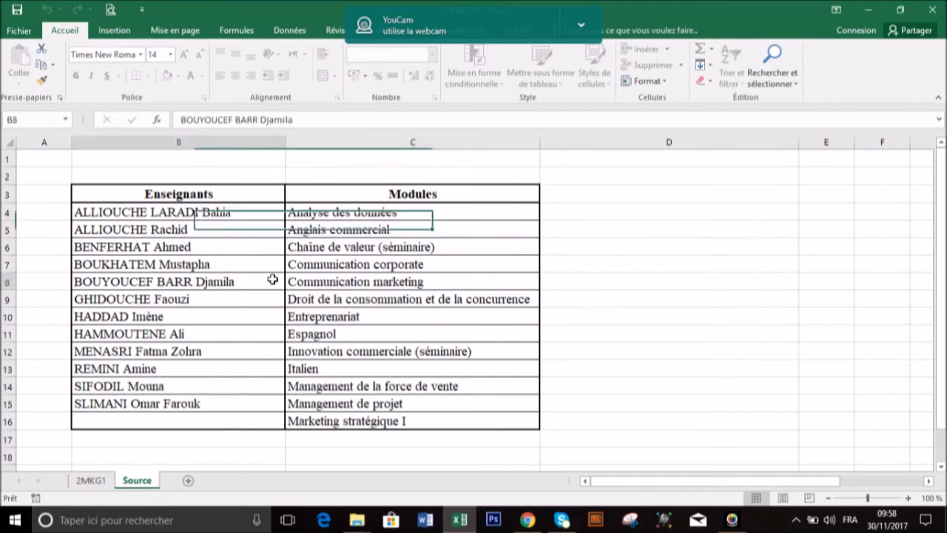
{"action": "double_click", "coordinate": [273, 285]}
{"action": "left_click", "coordinate": [488, 299]}
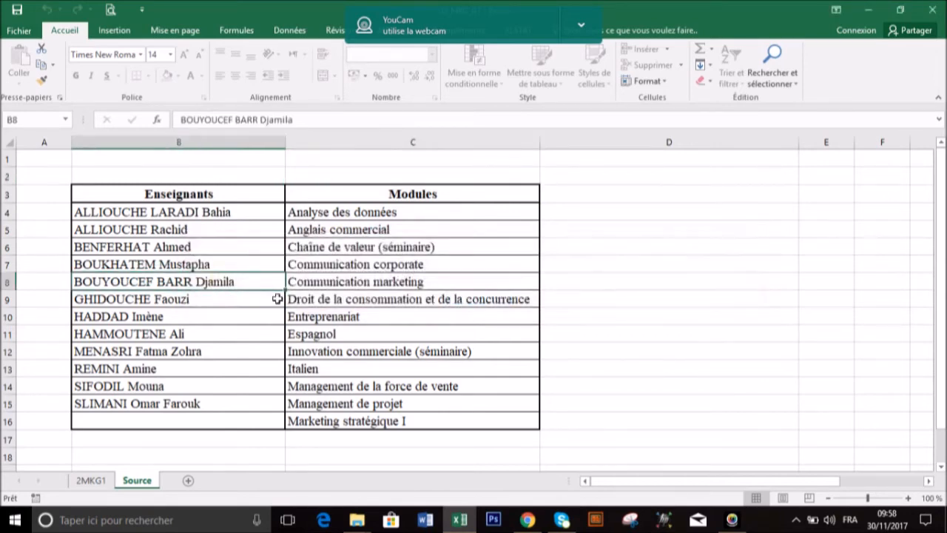
{"action": "double_click", "coordinate": [228, 301]}
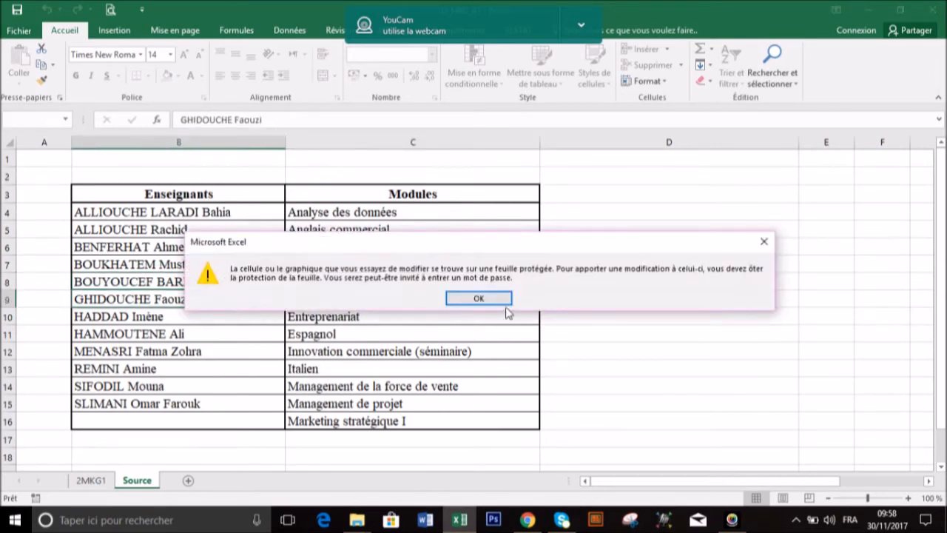
{"action": "left_click", "coordinate": [485, 298]}
{"action": "double_click", "coordinate": [342, 302]}
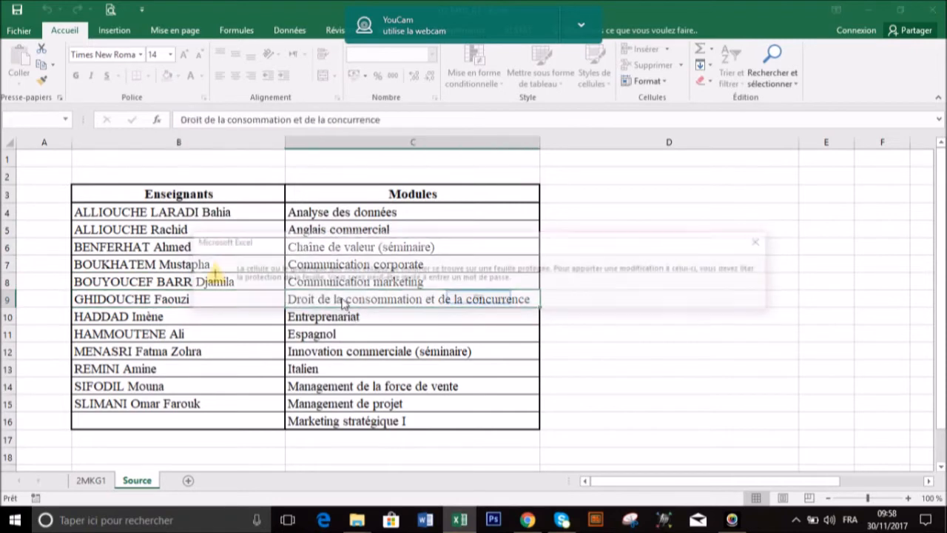
{"action": "left_click", "coordinate": [479, 298]}
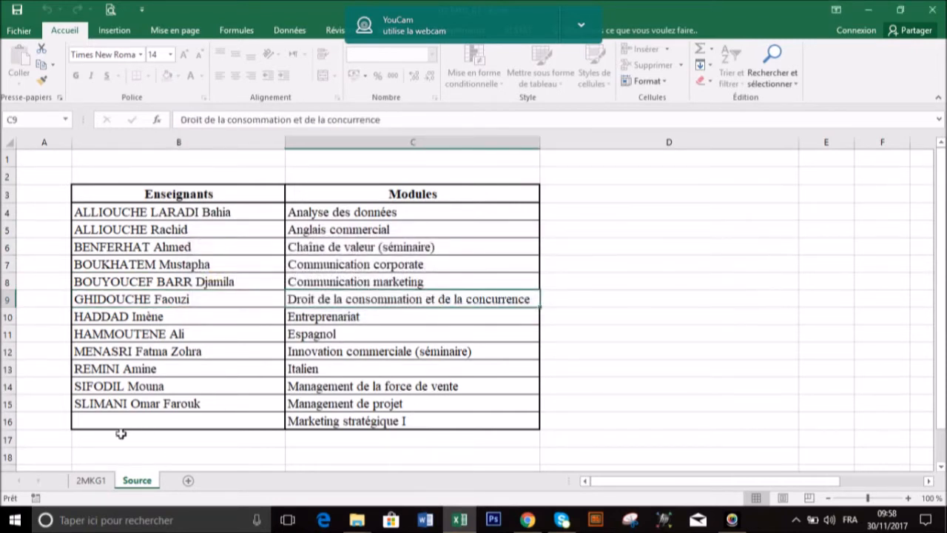
Review the 2MKG1 grade sheet and its print preview, and return to the worksheet
{"action": "left_click", "coordinate": [91, 481]}
{"action": "scroll", "coordinate": [561, 361], "scroll_direction": "down", "scroll_amount": 5}
{"action": "scroll", "coordinate": [561, 361], "scroll_direction": "up", "scroll_amount": 1}
{"action": "scroll", "coordinate": [559, 362], "scroll_direction": "down", "scroll_amount": 5}
{"action": "scroll", "coordinate": [556, 362], "scroll_direction": "up", "scroll_amount": 9}
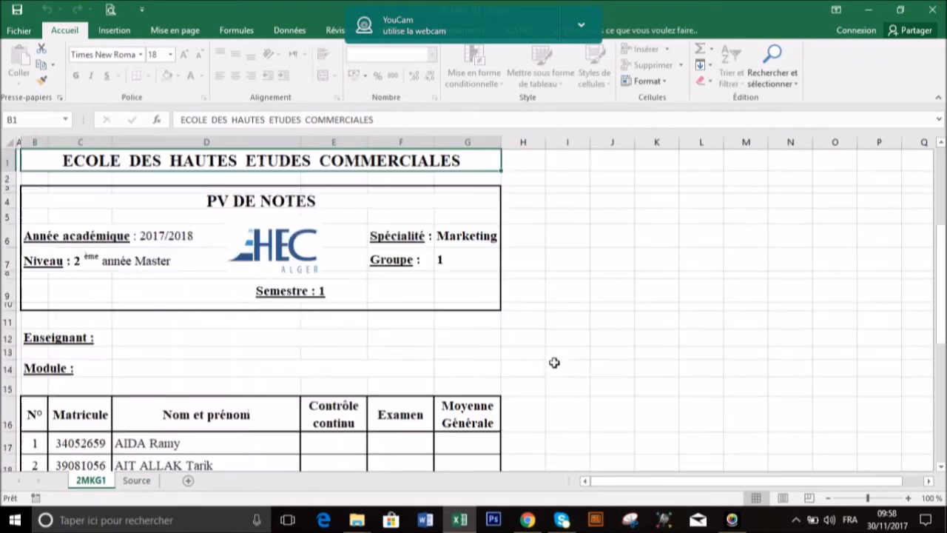
{"action": "left_click", "coordinate": [111, 10]}
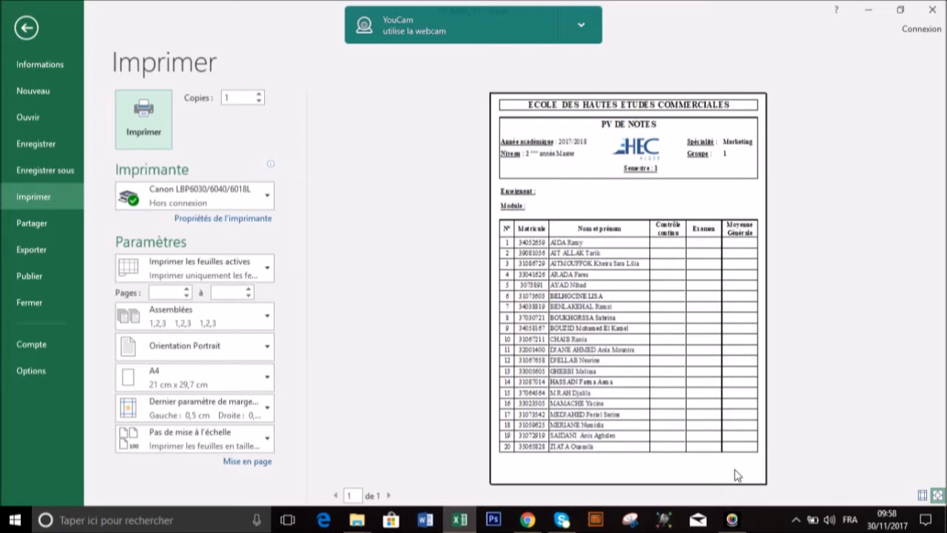
{"action": "key", "text": "Escape"}
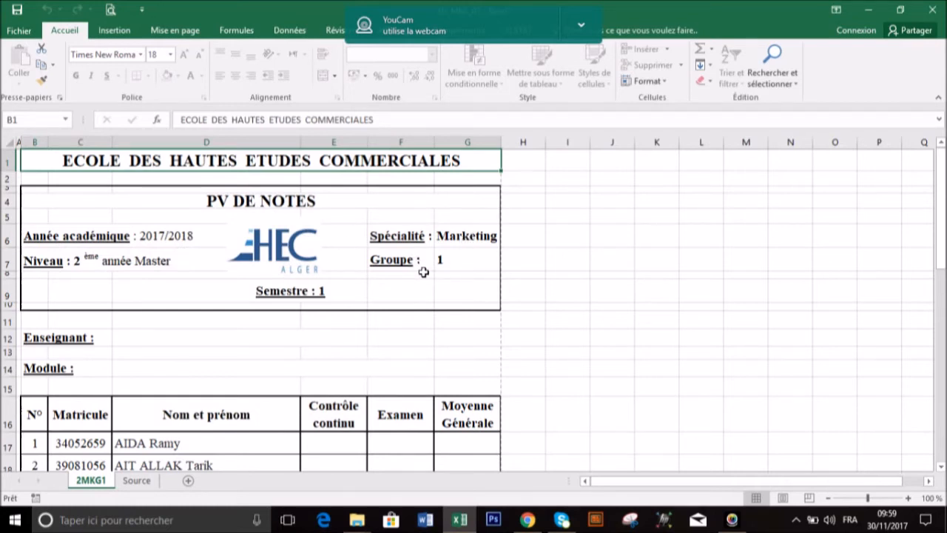
Try to edit the Module label on the 2MKG1 sheet after selecting the Semestre and Enseignant cells
{"action": "left_click", "coordinate": [275, 294]}
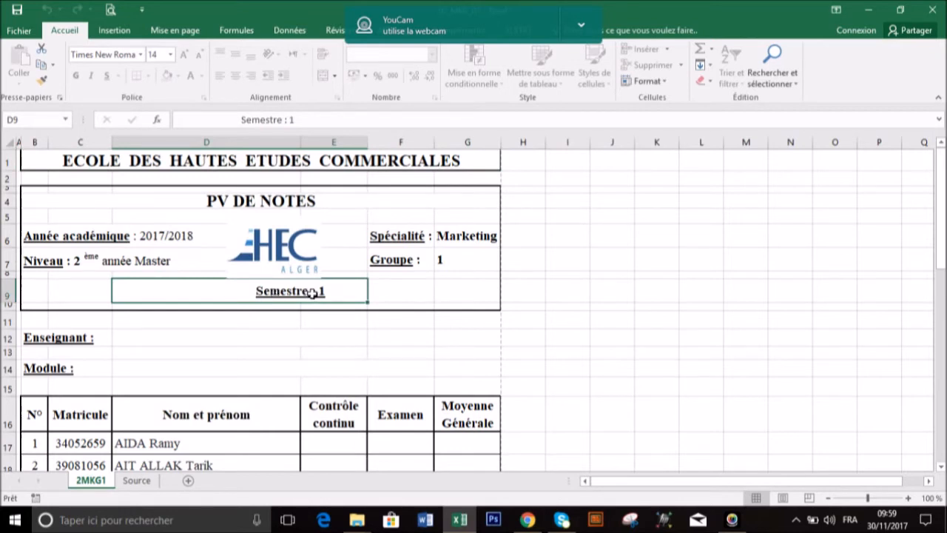
{"action": "left_click", "coordinate": [86, 339]}
{"action": "double_click", "coordinate": [66, 370]}
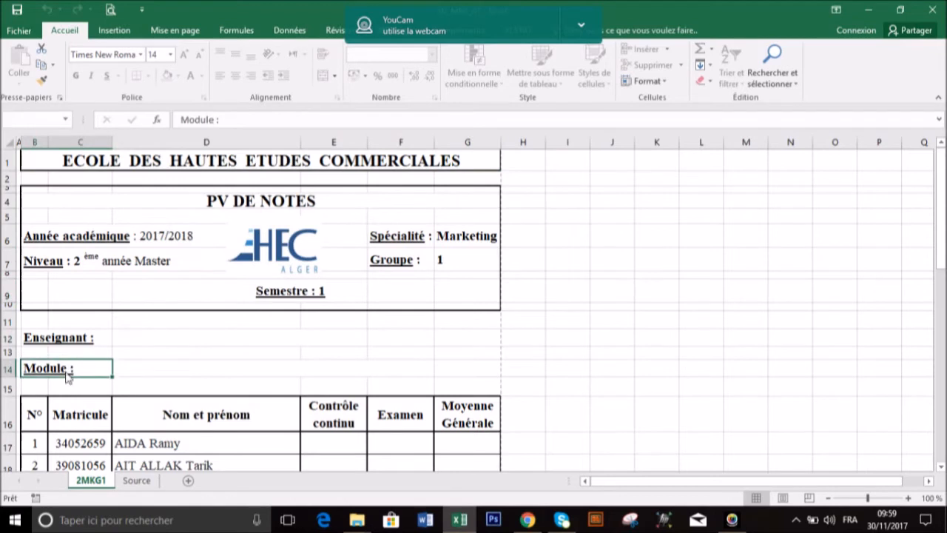
{"action": "left_click", "coordinate": [453, 296]}
Examine the choices offered for Enseignant in cell D12 and compare them with the Source sheet's teacher list
{"action": "left_click", "coordinate": [189, 339]}
{"action": "left_click", "coordinate": [374, 342]}
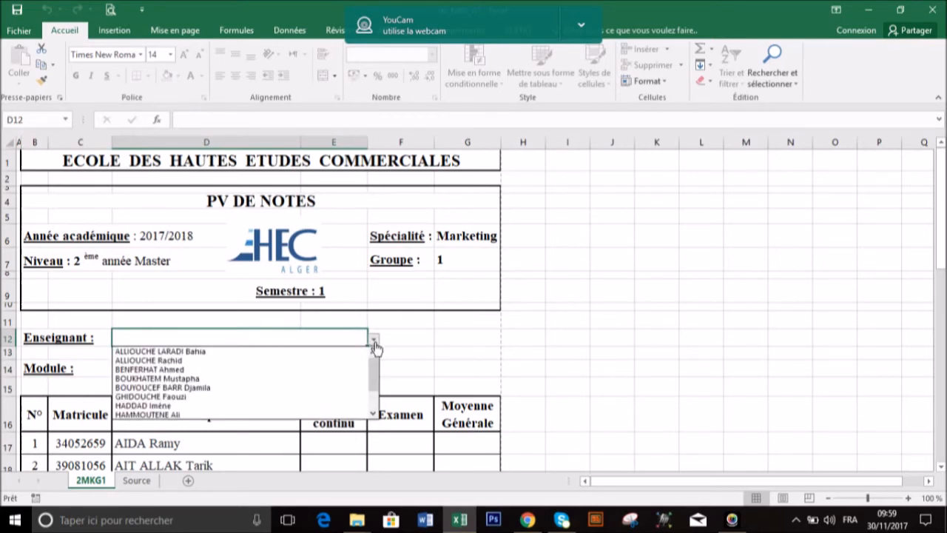
{"action": "mouse_move", "coordinate": [376, 365]}
{"action": "left_mouse_down"}
{"action": "mouse_move", "coordinate": [375, 399]}
{"action": "mouse_move", "coordinate": [371, 360]}
{"action": "left_mouse_up"}
{"action": "left_click", "coordinate": [408, 348]}
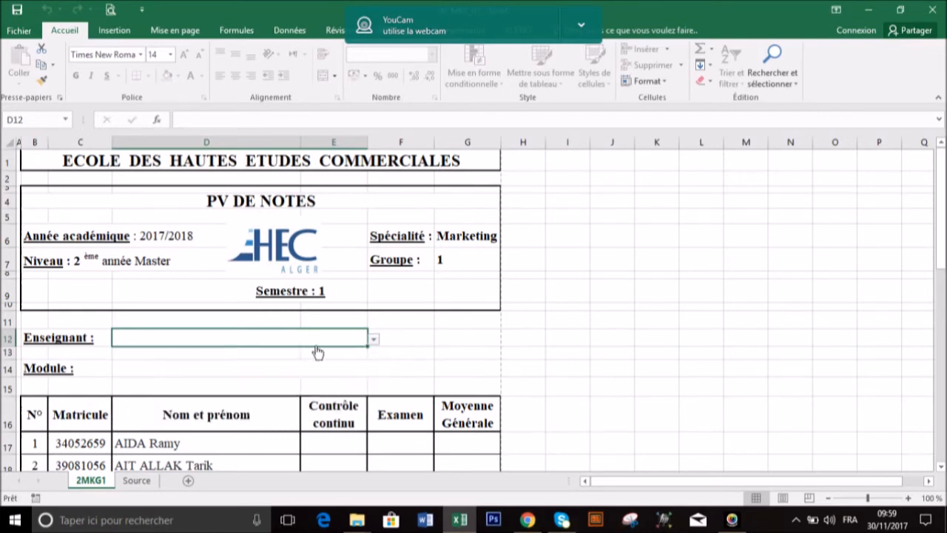
{"action": "left_click", "coordinate": [137, 481]}
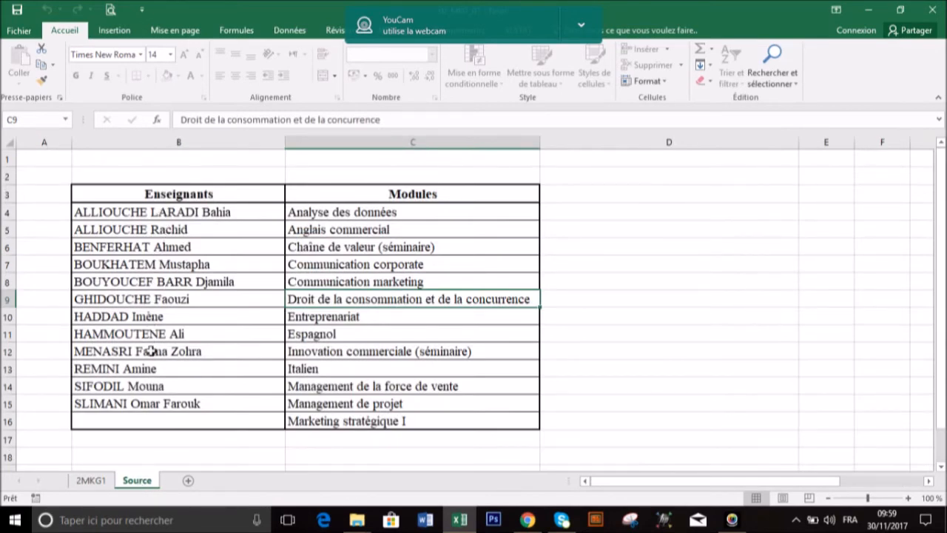
{"action": "left_click", "coordinate": [91, 480]}
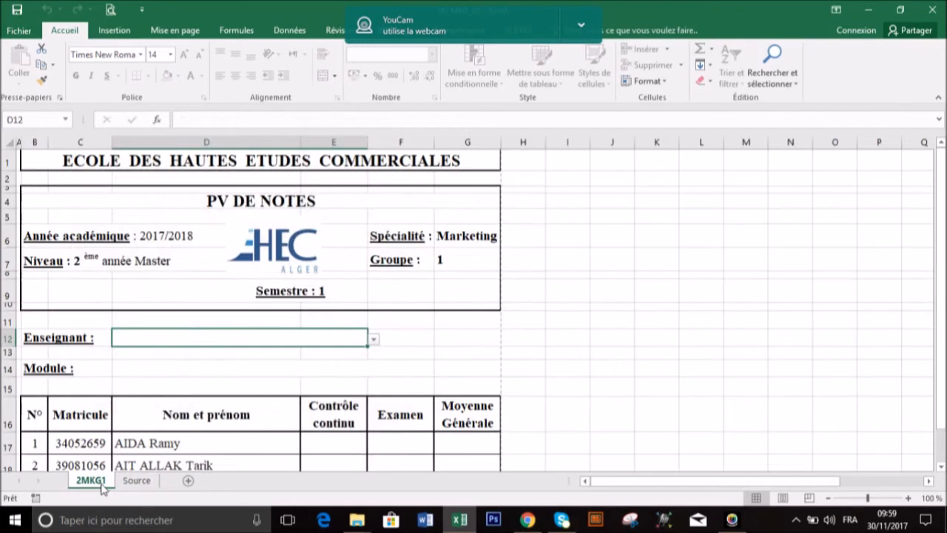
Examine the choices offered for Module in cell D14 and compare them with the Source sheet's Modules column
{"action": "left_click", "coordinate": [178, 372]}
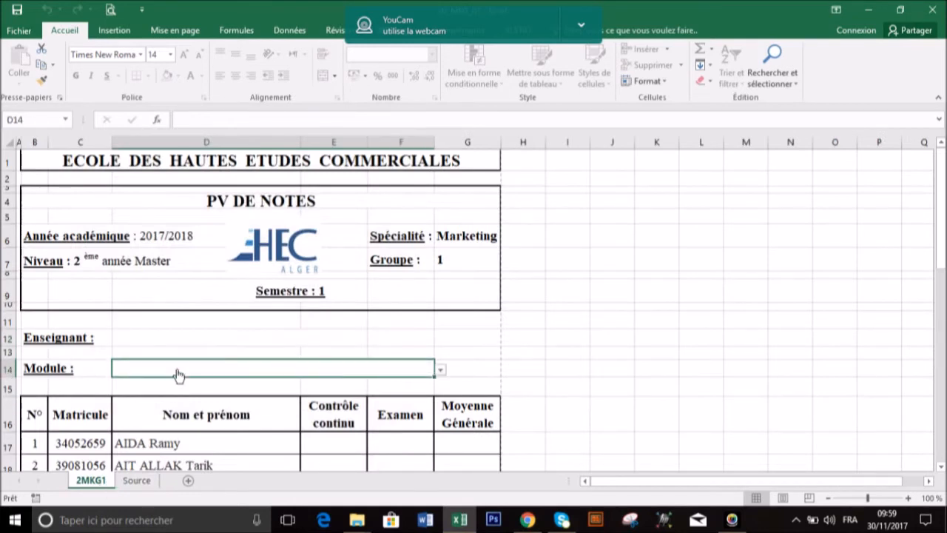
{"action": "left_click", "coordinate": [440, 369]}
{"action": "mouse_move", "coordinate": [440, 393]}
{"action": "left_mouse_down"}
{"action": "mouse_move", "coordinate": [442, 425]}
{"action": "mouse_move", "coordinate": [442, 400]}
{"action": "left_mouse_up"}
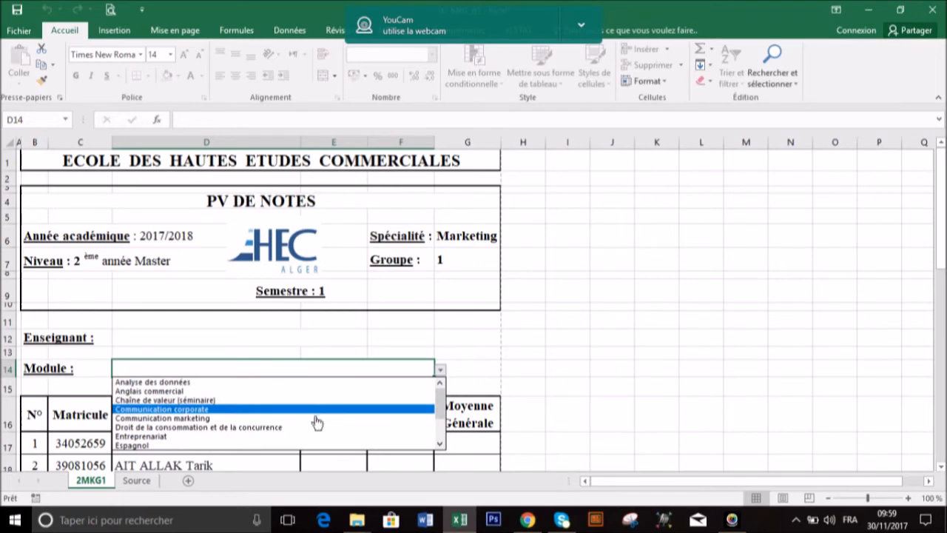
{"action": "key", "text": "Escape"}
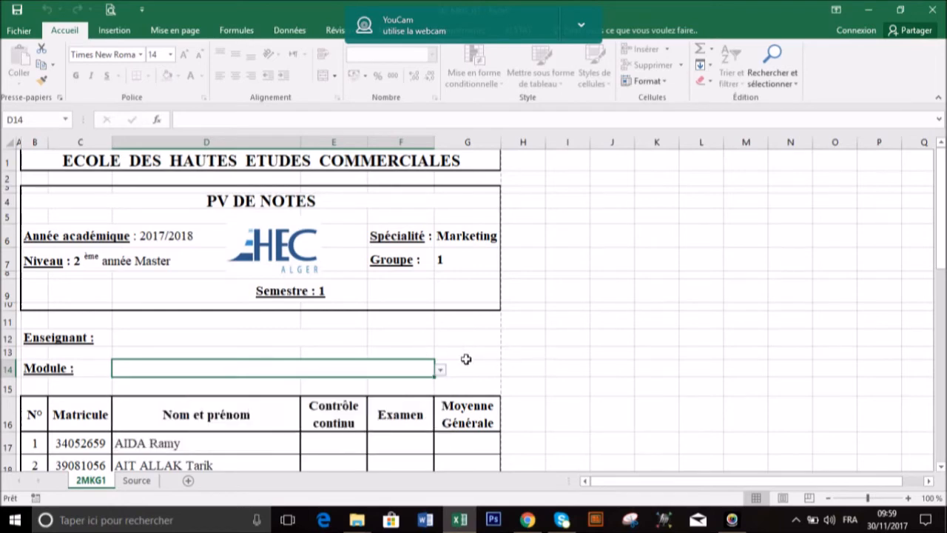
{"action": "left_click", "coordinate": [137, 480]}
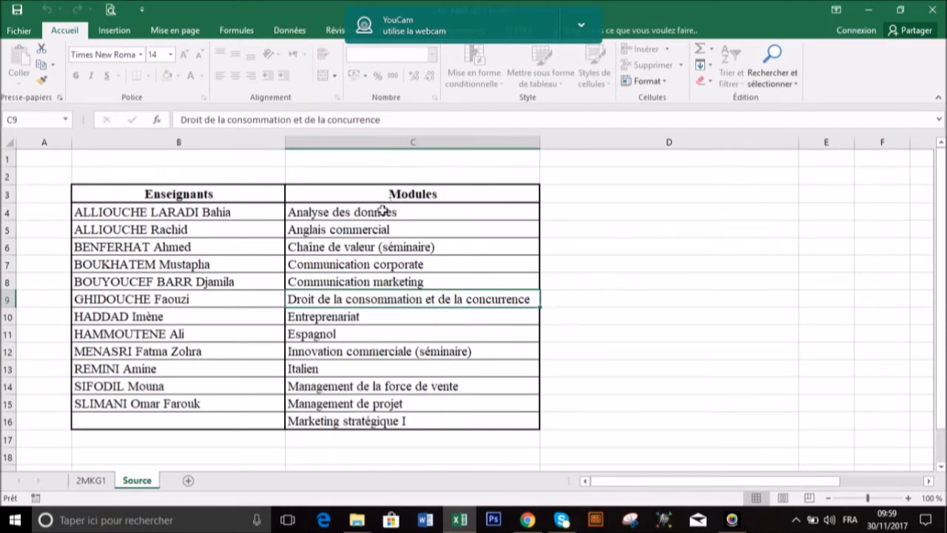
{"action": "left_click", "coordinate": [91, 480]}
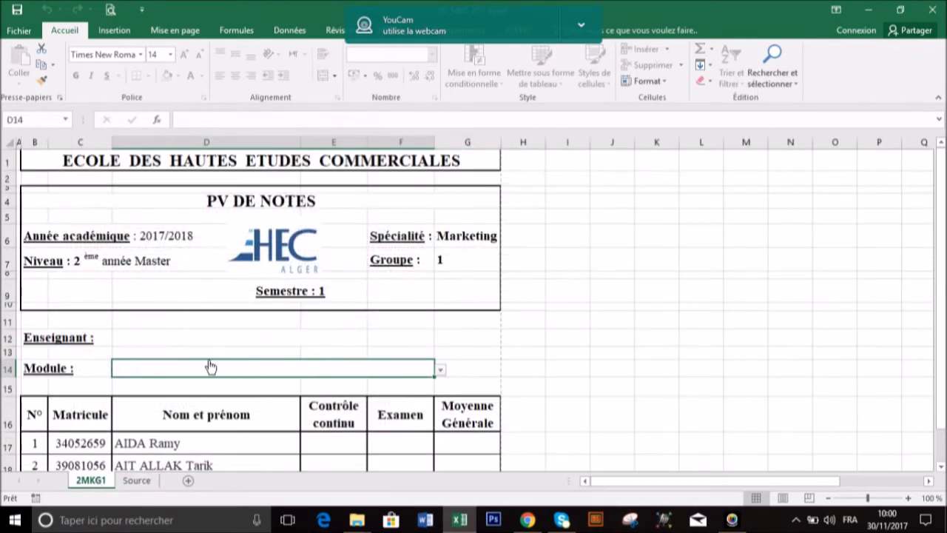
Choose the first teacher in the list as the Enseignant in cell D12
{"action": "left_click", "coordinate": [190, 340]}
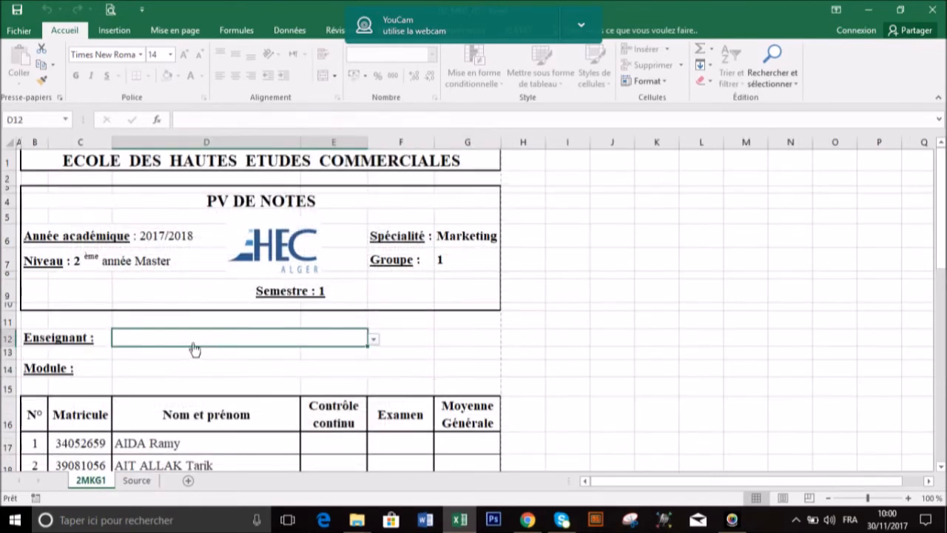
{"action": "left_click", "coordinate": [373, 343]}
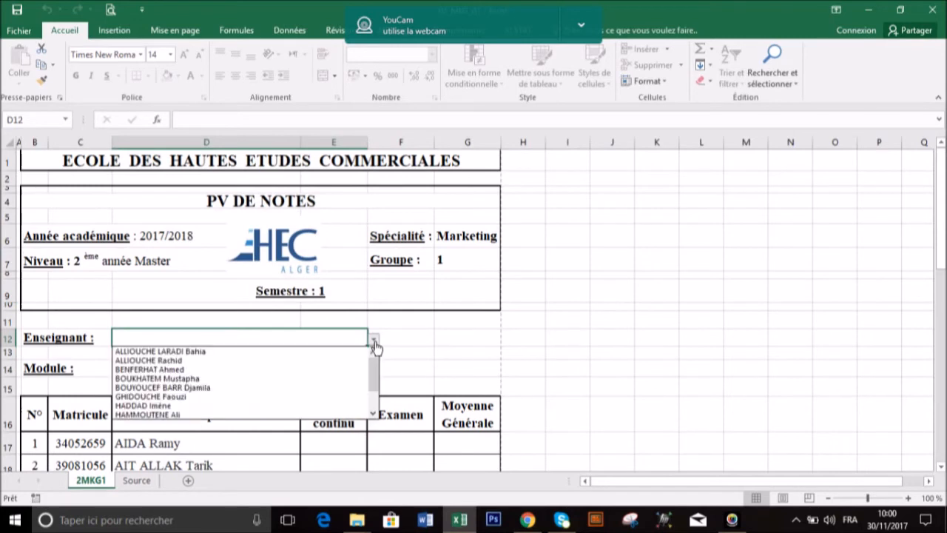
{"action": "left_click", "coordinate": [275, 352]}
Set the Module in cell D14 to Communication marketing
{"action": "left_click", "coordinate": [278, 369]}
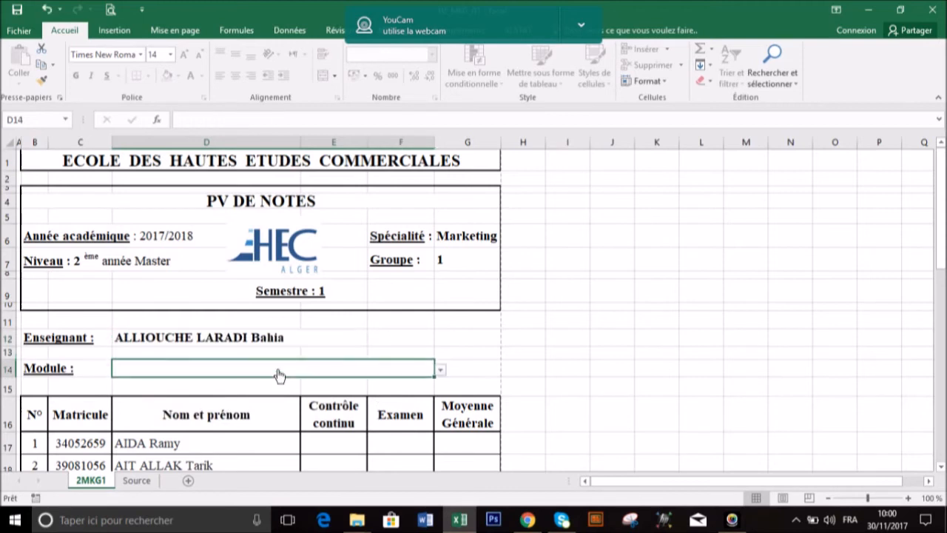
{"action": "left_click", "coordinate": [440, 370]}
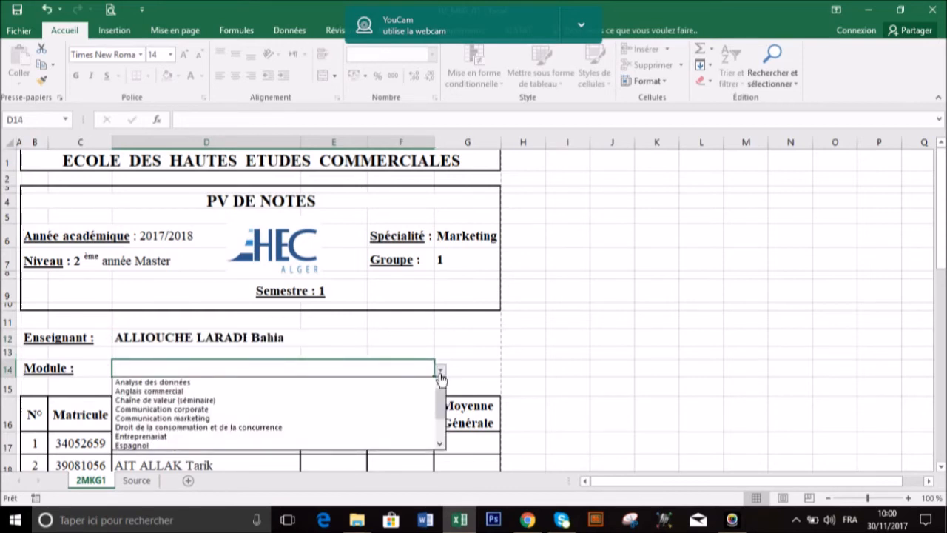
{"action": "left_click", "coordinate": [442, 445]}
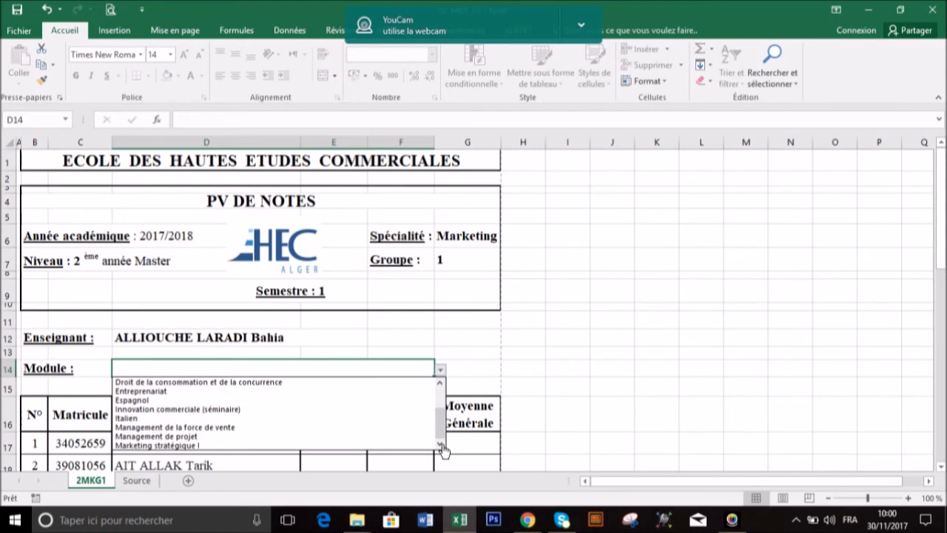
{"action": "left_click_drag", "start_coordinate": [445, 421], "coordinate": [449, 401]}
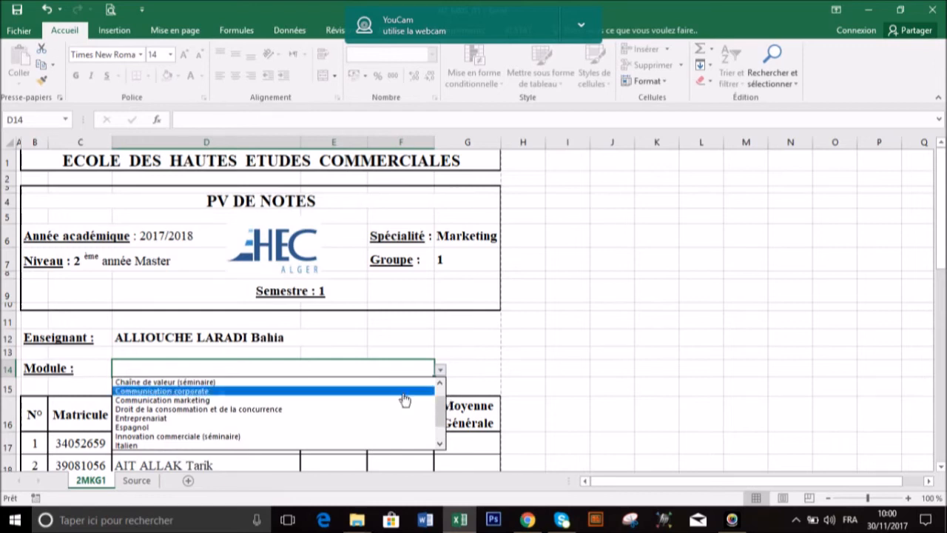
{"action": "left_click", "coordinate": [263, 403]}
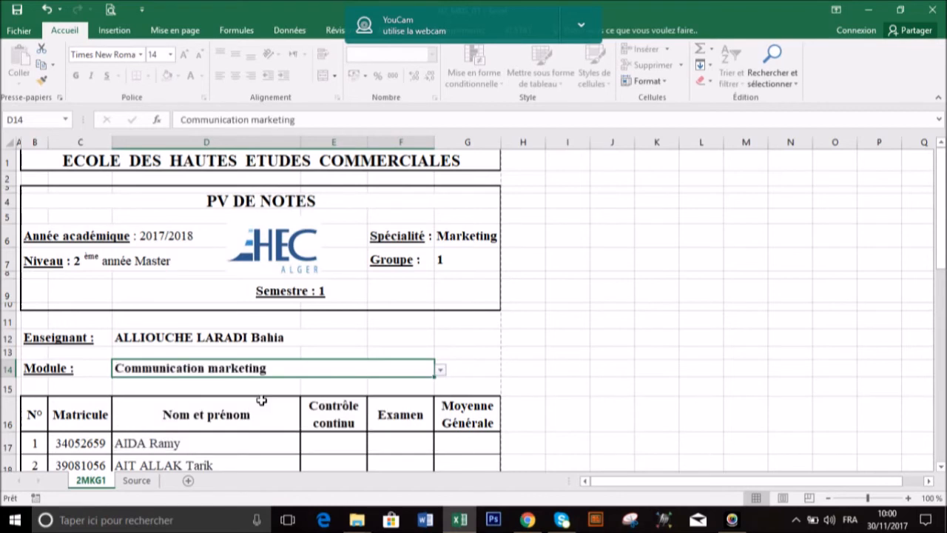
{"action": "left_click", "coordinate": [579, 402]}
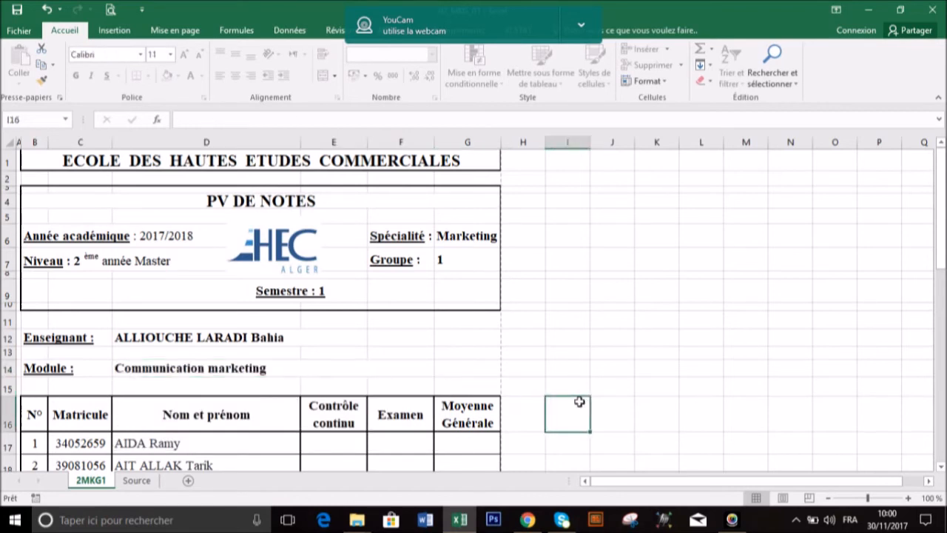
Examine the student table's columns from N° to Moyenne Générale, including the first student's grade cells E17:G17
{"action": "scroll", "coordinate": [560, 342], "scroll_direction": "down", "scroll_amount": 2}
{"action": "scroll", "coordinate": [560, 342], "scroll_direction": "down", "scroll_amount": 1}
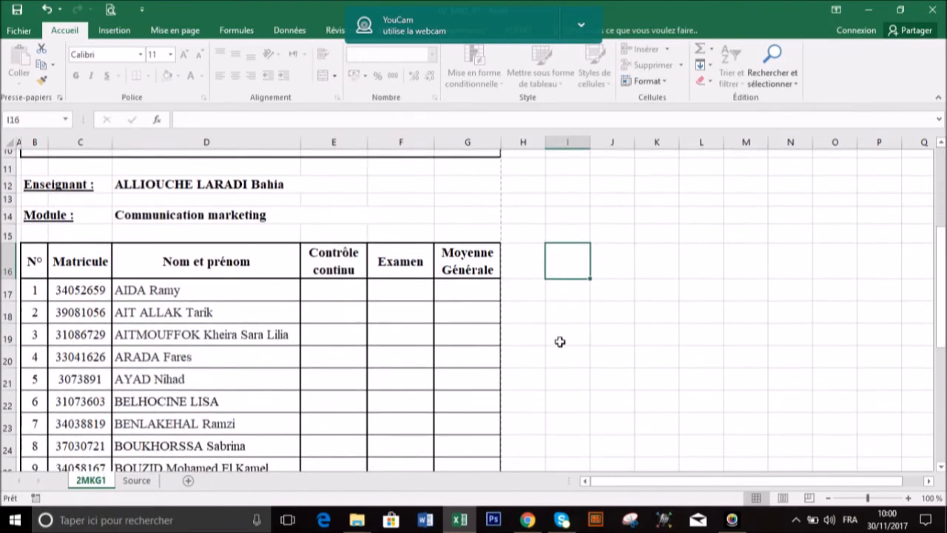
{"action": "scroll", "coordinate": [560, 342], "scroll_direction": "down", "scroll_amount": 1}
{"action": "scroll", "coordinate": [560, 342], "scroll_direction": "down", "scroll_amount": 1}
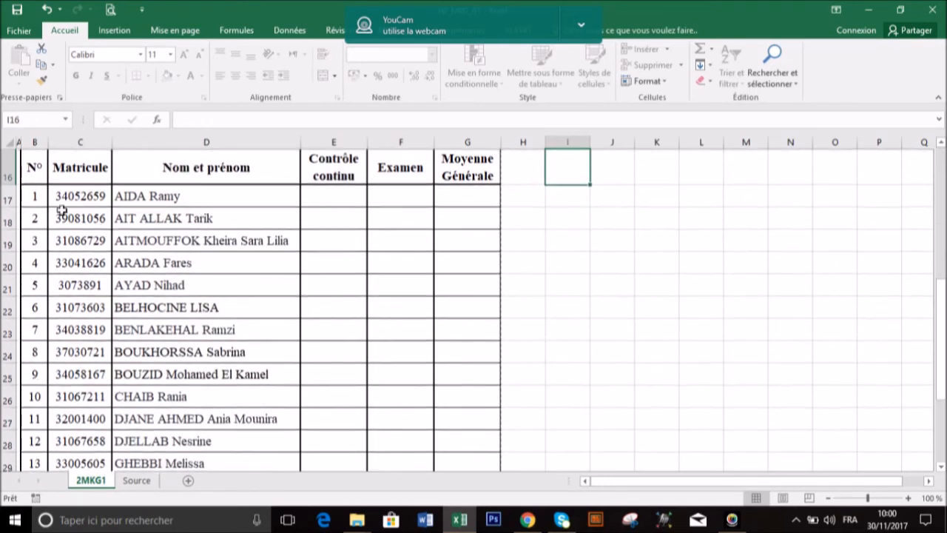
{"action": "left_click", "coordinate": [325, 196]}
{"action": "left_click", "coordinate": [391, 198]}
{"action": "left_click", "coordinate": [448, 201]}
{"action": "left_click", "coordinate": [326, 199]}
{"action": "left_click", "coordinate": [394, 200]}
{"action": "left_click", "coordinate": [327, 200]}
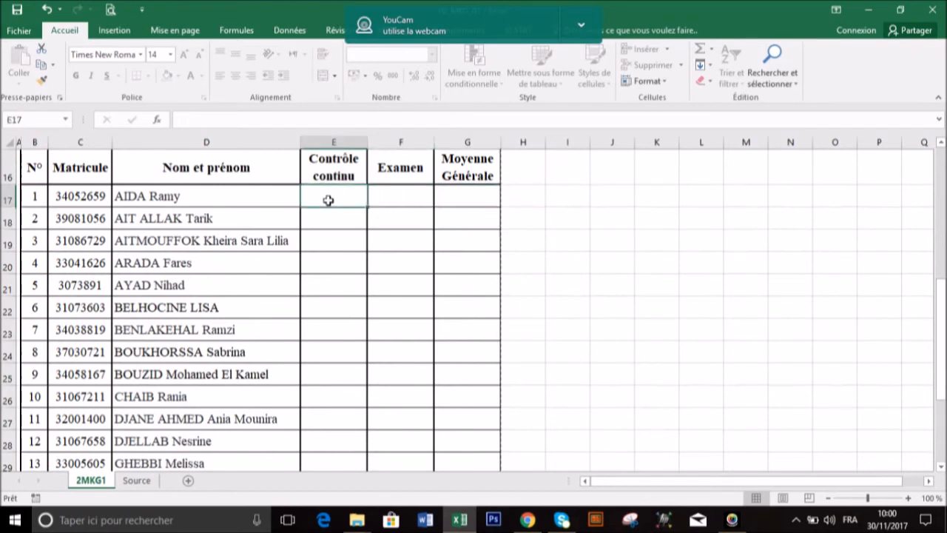
{"action": "scroll", "coordinate": [503, 366], "scroll_direction": "up", "scroll_amount": 1}
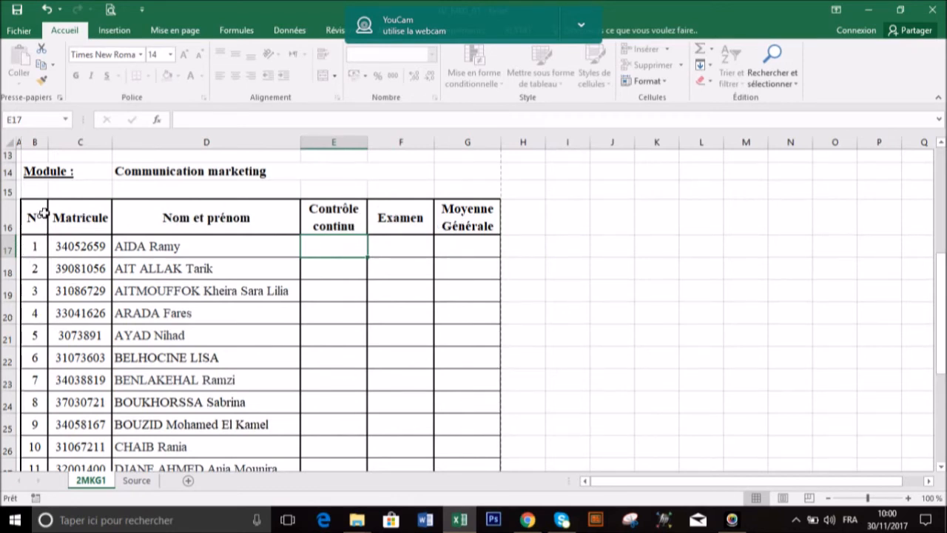
{"action": "scroll", "coordinate": [36, 314], "scroll_direction": "up", "scroll_amount": 4}
{"action": "scroll", "coordinate": [36, 314], "scroll_direction": "down", "scroll_amount": 10}
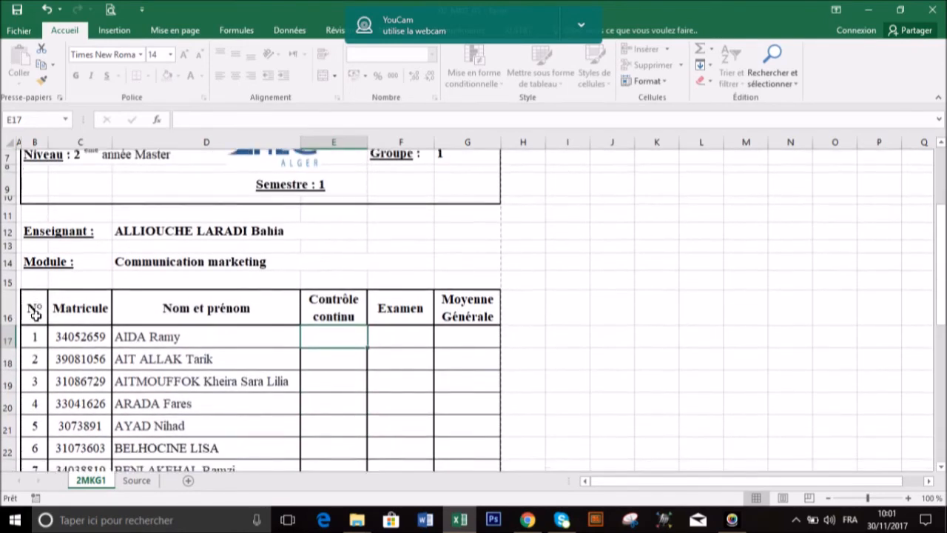
{"action": "scroll", "coordinate": [35, 312], "scroll_direction": "up", "scroll_amount": 6}
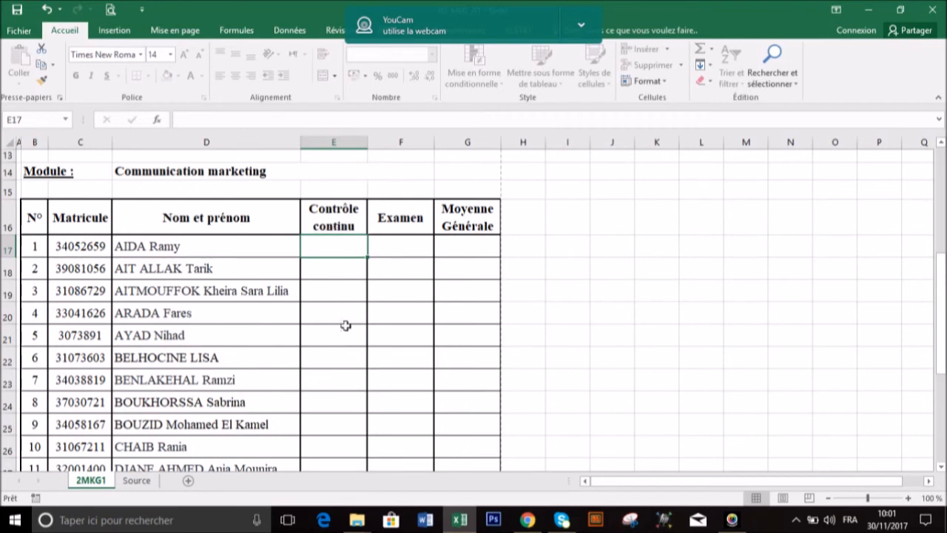
Inspect the input cells under Contrôle continu, Examen and Moyenne Générale for the first two students in rows 17 and 18
{"action": "left_click", "coordinate": [349, 269]}
{"action": "left_click", "coordinate": [348, 252]}
{"action": "left_click", "coordinate": [401, 240]}
{"action": "scroll", "coordinate": [417, 276], "scroll_direction": "up", "scroll_amount": 1}
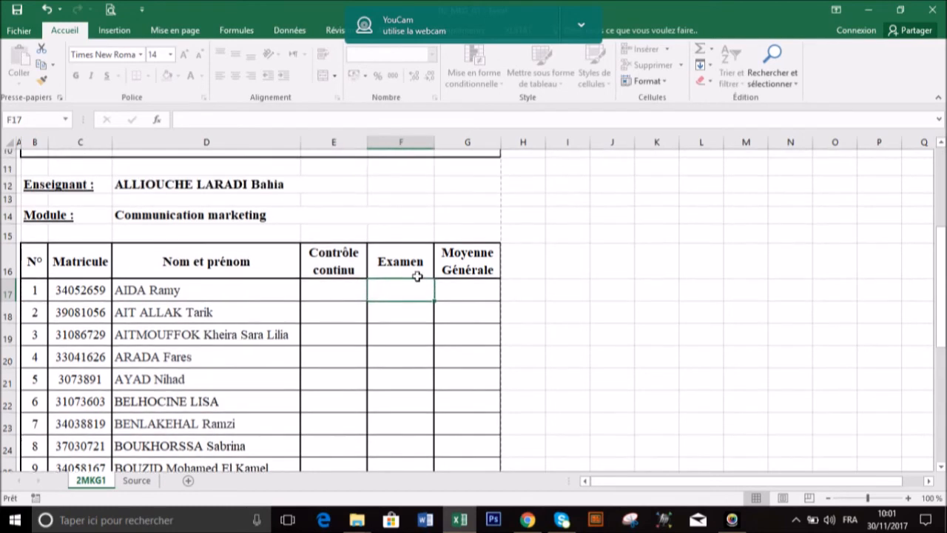
{"action": "scroll", "coordinate": [406, 280], "scroll_direction": "down", "scroll_amount": 5}
{"action": "scroll", "coordinate": [406, 280], "scroll_direction": "up", "scroll_amount": 4}
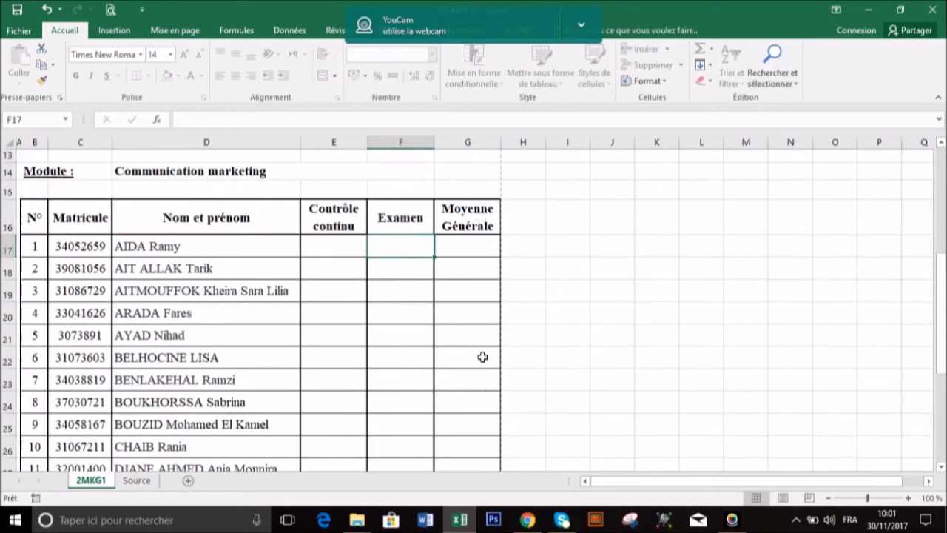
{"action": "left_click", "coordinate": [474, 245]}
{"action": "left_click", "coordinate": [469, 269]}
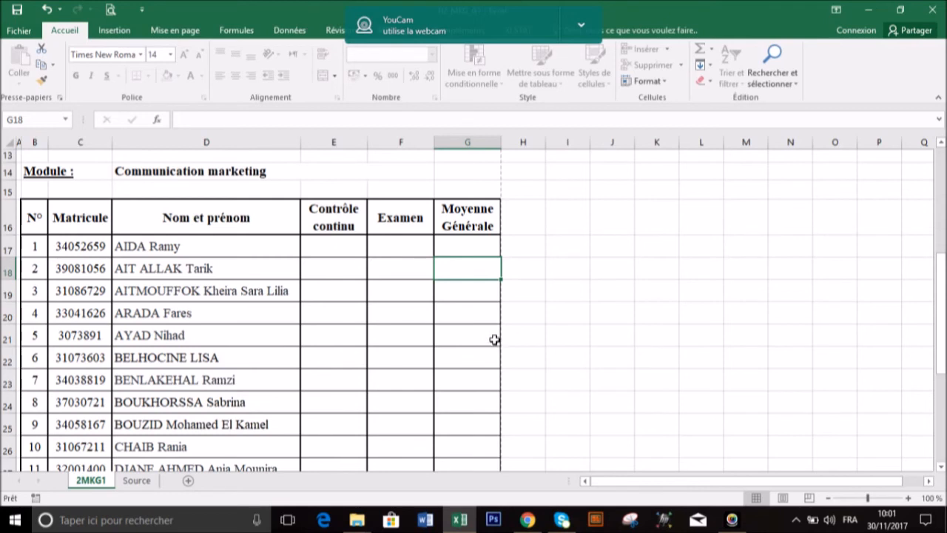
Enter the first student's grades in row 17: 12 for Contrôle continu, 14 for Examen and 13 for Moyenne Générale
{"action": "left_click", "coordinate": [348, 251]}
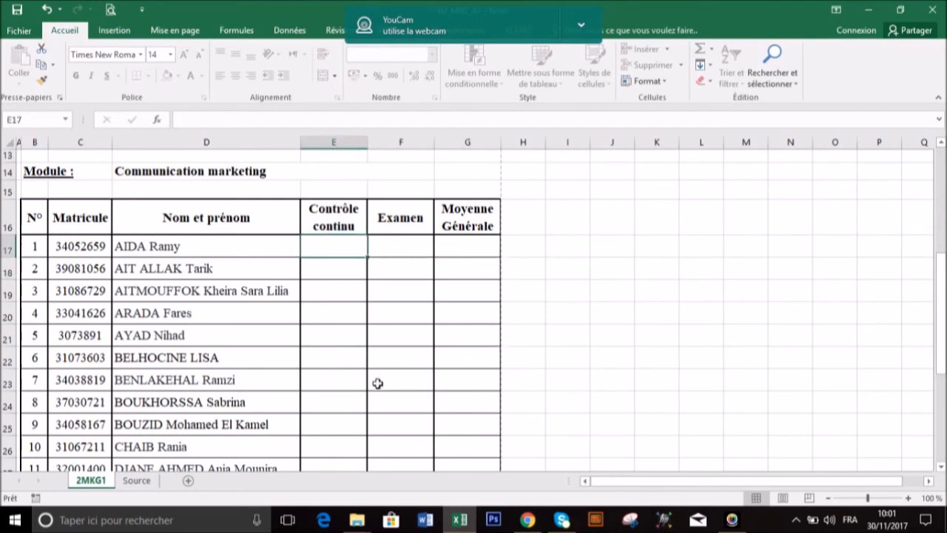
{"action": "type", "text": "12"}
{"action": "key", "text": "Tab"}
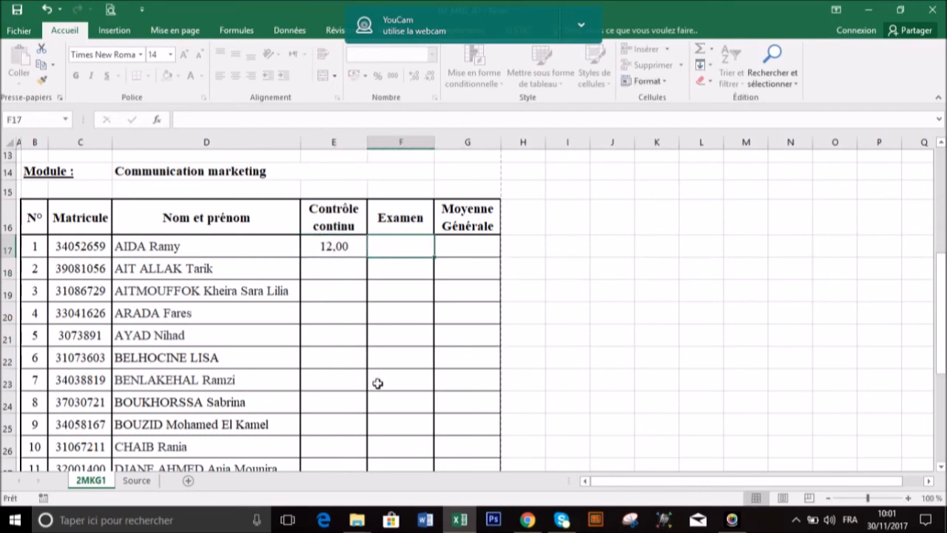
{"action": "type", "text": "14"}
{"action": "key", "text": "Tab"}
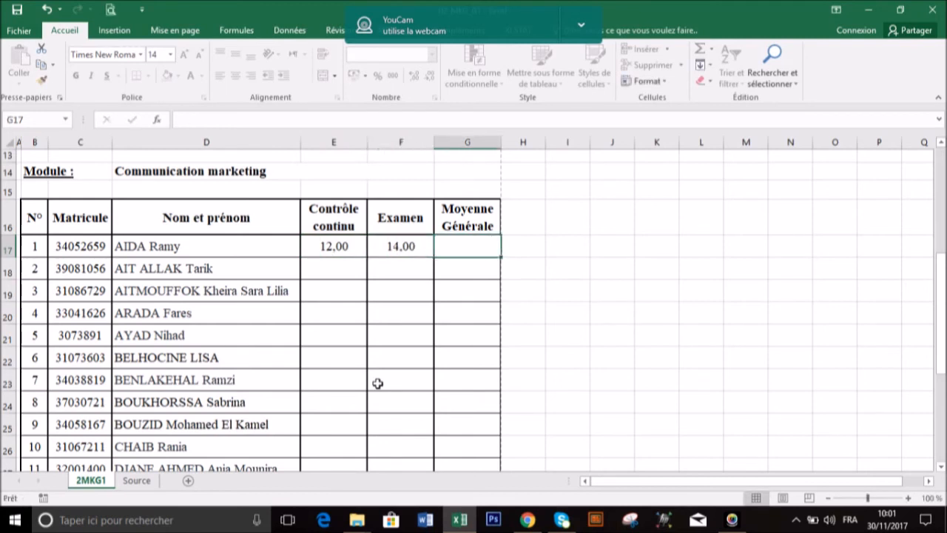
{"action": "type", "text": "13"}
{"action": "key", "text": "Return"}
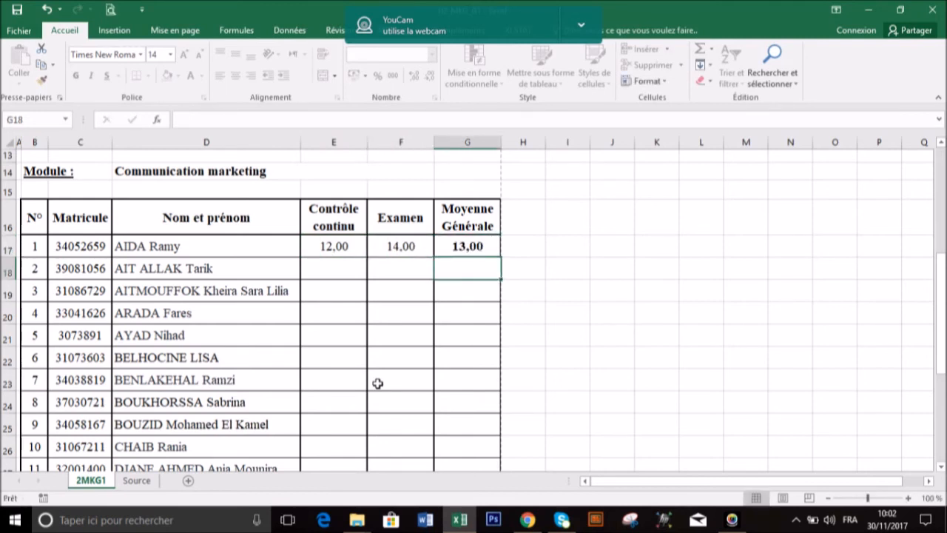
Clear the first student's three grades in cells E17:G17
{"action": "scroll", "coordinate": [407, 375], "scroll_direction": "down", "scroll_amount": 2}
{"action": "scroll", "coordinate": [407, 376], "scroll_direction": "up", "scroll_amount": 1}
{"action": "scroll", "coordinate": [407, 376], "scroll_direction": "up", "scroll_amount": 2}
{"action": "left_click_drag", "start_coordinate": [337, 292], "coordinate": [472, 291]}
{"action": "key", "text": "Delete"}
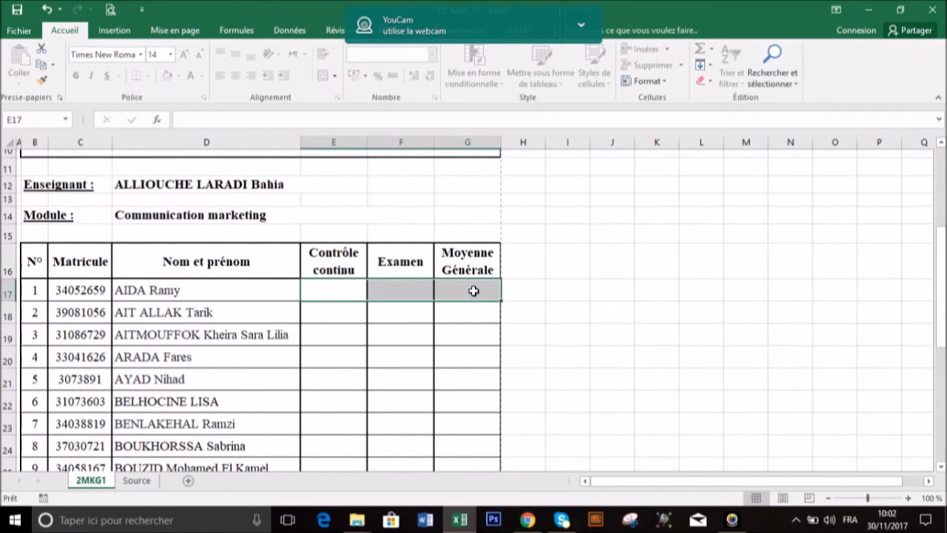
{"action": "left_click", "coordinate": [469, 313]}
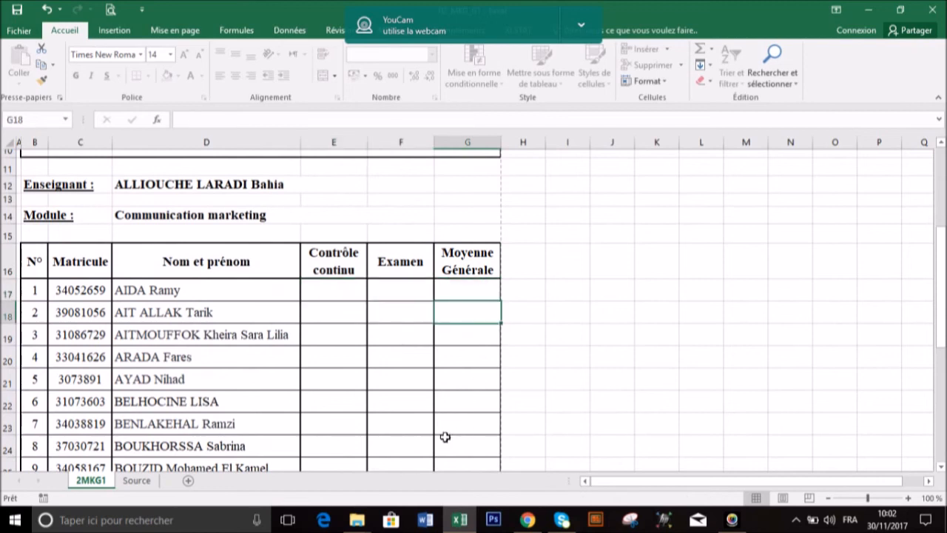
Review the choices offered for Enseignant in cell D12 and for Module in cell D14, keeping the current selections
{"action": "scroll", "coordinate": [445, 434], "scroll_direction": "up", "scroll_amount": 2}
{"action": "scroll", "coordinate": [445, 434], "scroll_direction": "up", "scroll_amount": 1}
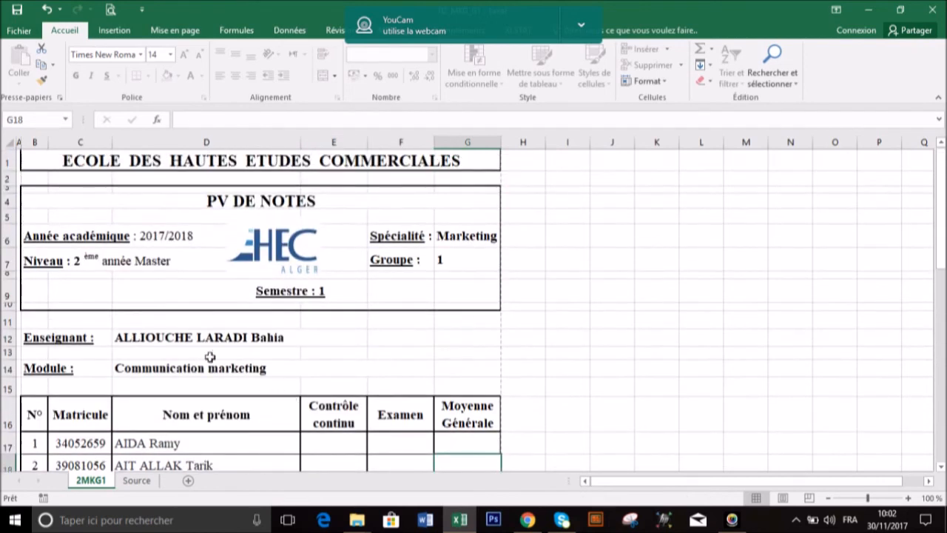
{"action": "left_click", "coordinate": [195, 338]}
{"action": "left_click", "coordinate": [374, 339]}
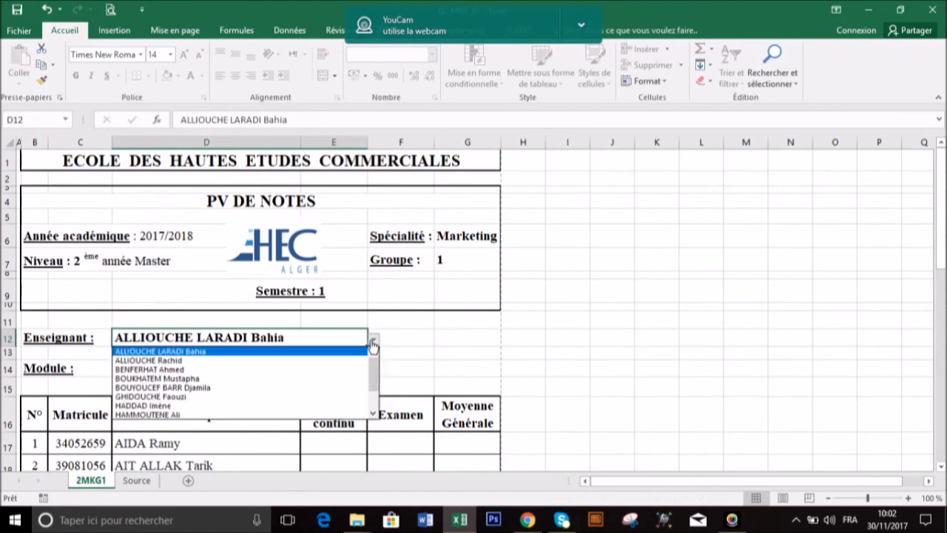
{"action": "mouse_move", "coordinate": [374, 372]}
{"action": "left_mouse_down"}
{"action": "mouse_move", "coordinate": [377, 389]}
{"action": "mouse_move", "coordinate": [379, 362]}
{"action": "left_mouse_up"}
{"action": "left_click", "coordinate": [398, 342]}
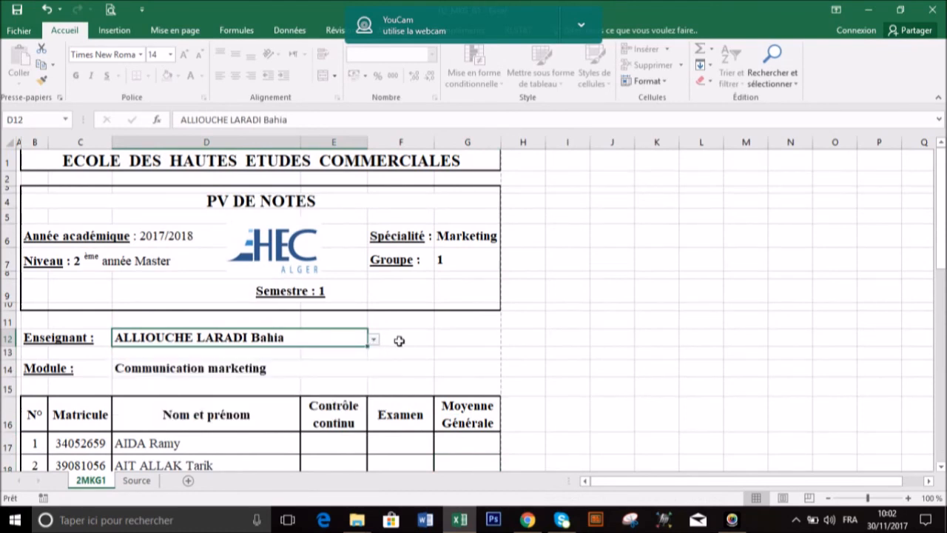
{"action": "left_click", "coordinate": [333, 369]}
{"action": "left_click", "coordinate": [440, 369]}
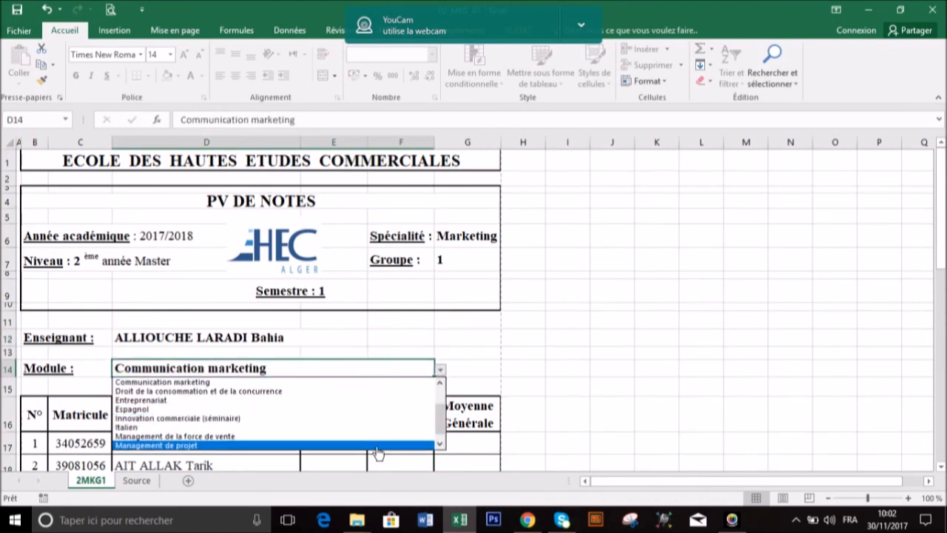
{"action": "left_click", "coordinate": [404, 340]}
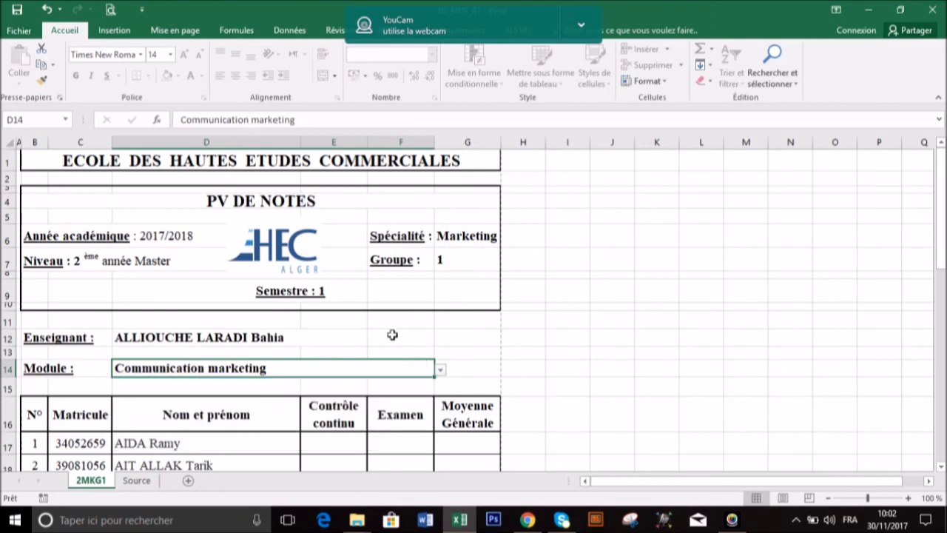
Clear the Enseignant in cell D12 and the Module in cell D14
{"action": "left_click", "coordinate": [333, 342]}
{"action": "key", "text": "Delete"}
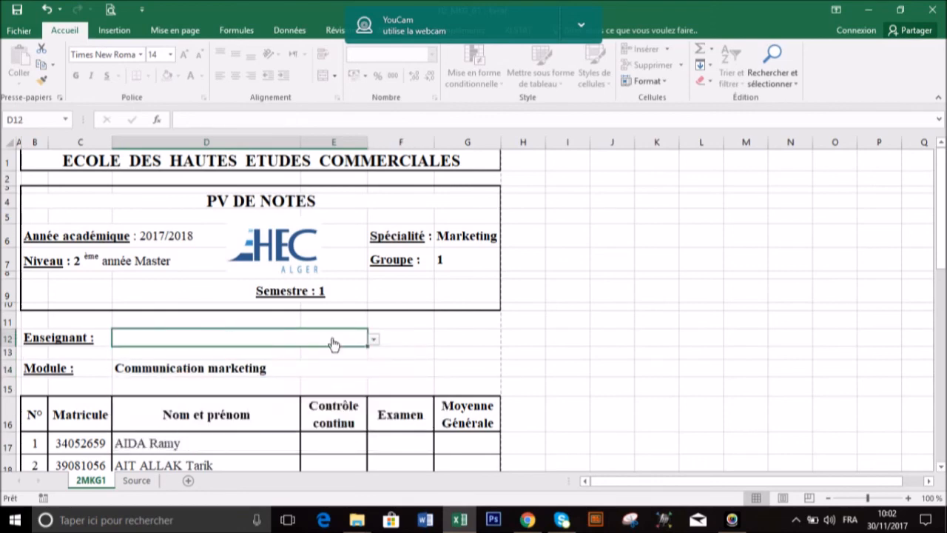
{"action": "left_click", "coordinate": [302, 370]}
{"action": "key", "text": "Delete"}
{"action": "scroll", "coordinate": [557, 364], "scroll_direction": "down", "scroll_amount": 9}
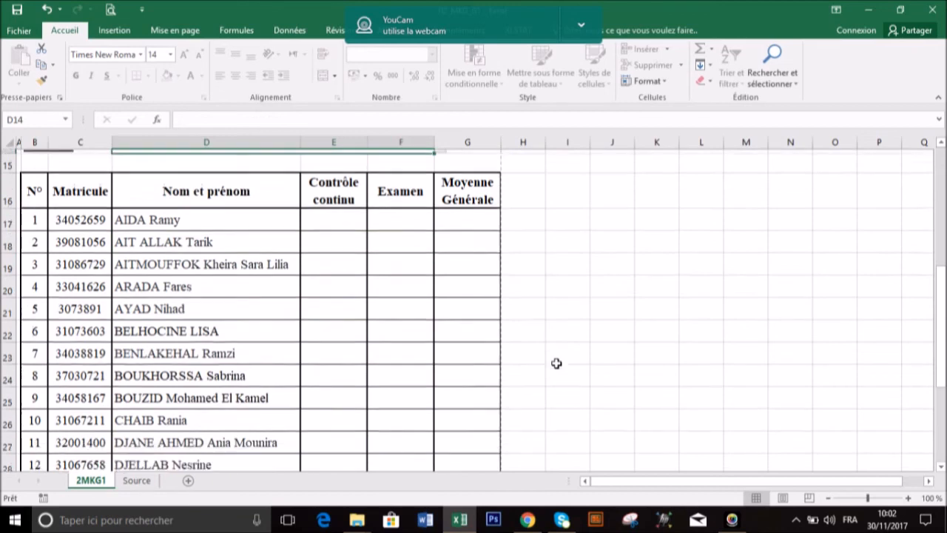
{"action": "scroll", "coordinate": [556, 364], "scroll_direction": "up", "scroll_amount": 9}
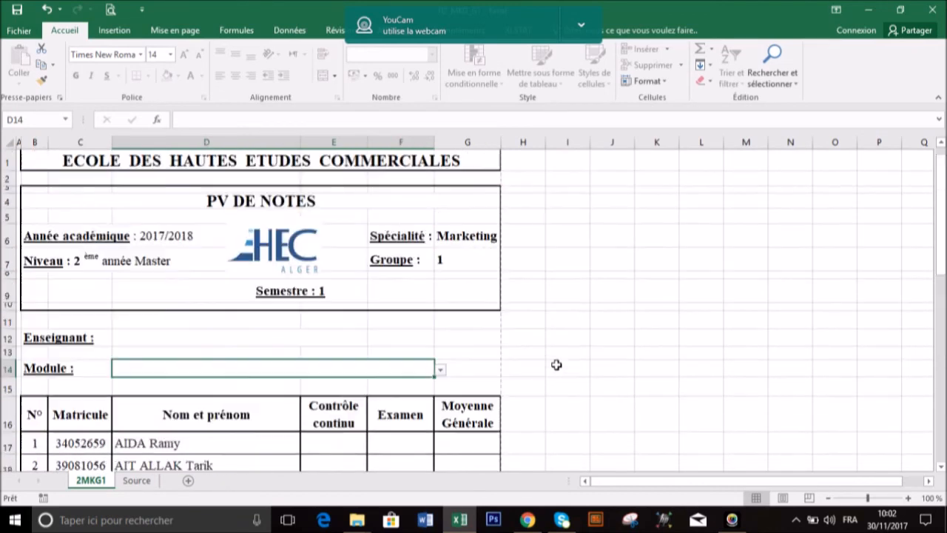